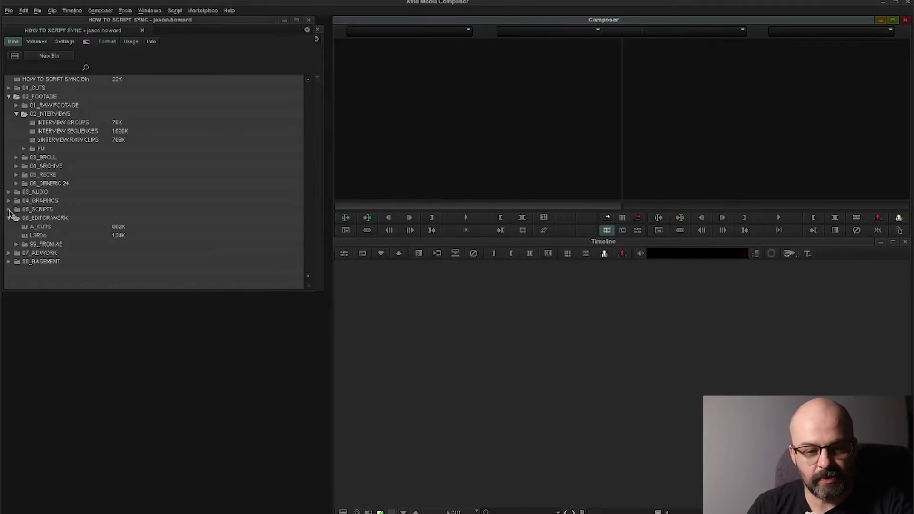
Expand the 05_SCRIPTS folder and open the SCRIPT SYNC SAMPLE INTV Script
left_click(8, 210)
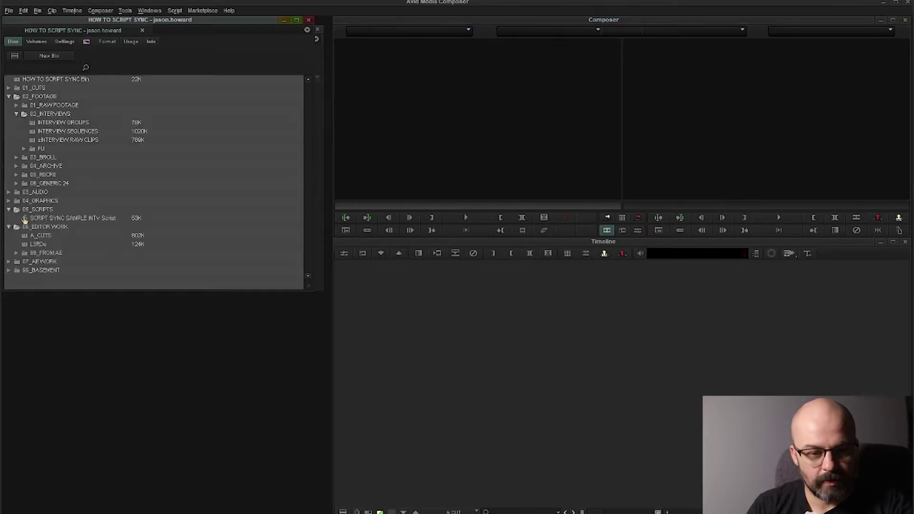
double_click(25, 219)
Select all the script text and open the INTERVIEW GROUPS bin
scroll(516, 333, "down", 15)
scroll(516, 333, "down", 20)
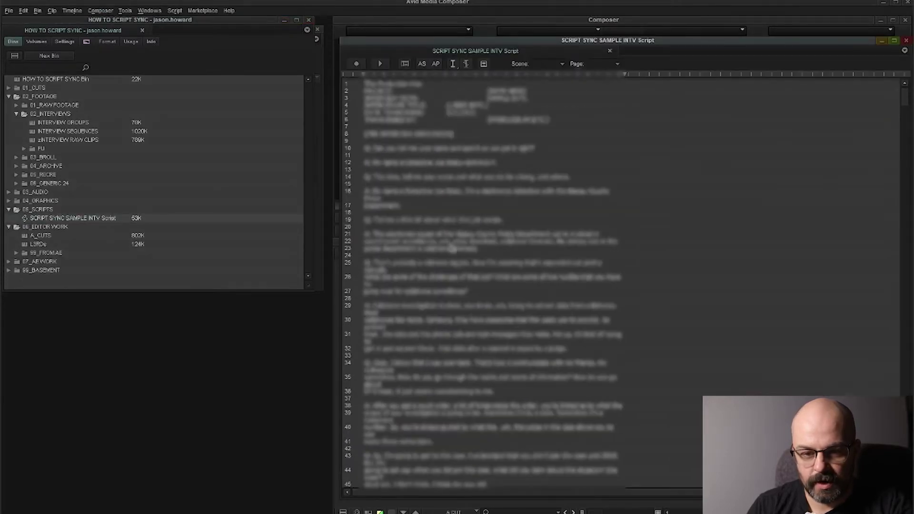
key("ctrl+a")
scroll(429, 420, "up", 20)
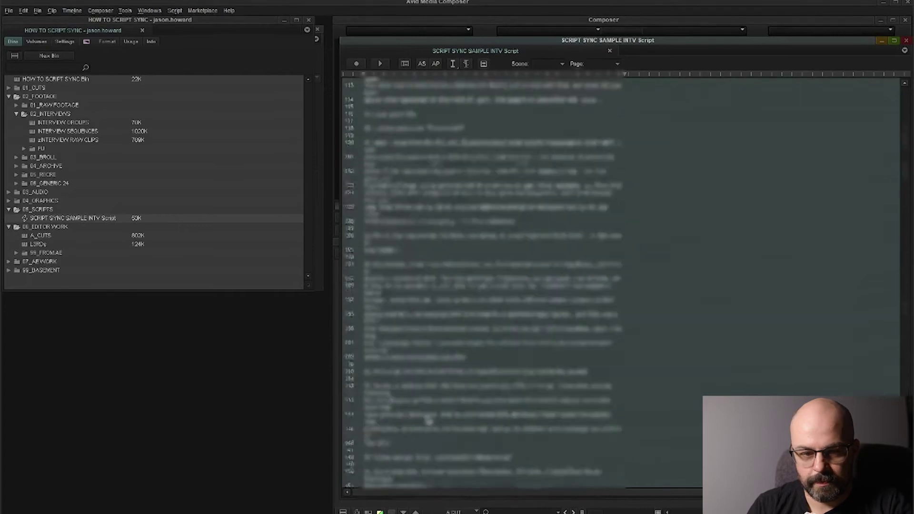
double_click(32, 123)
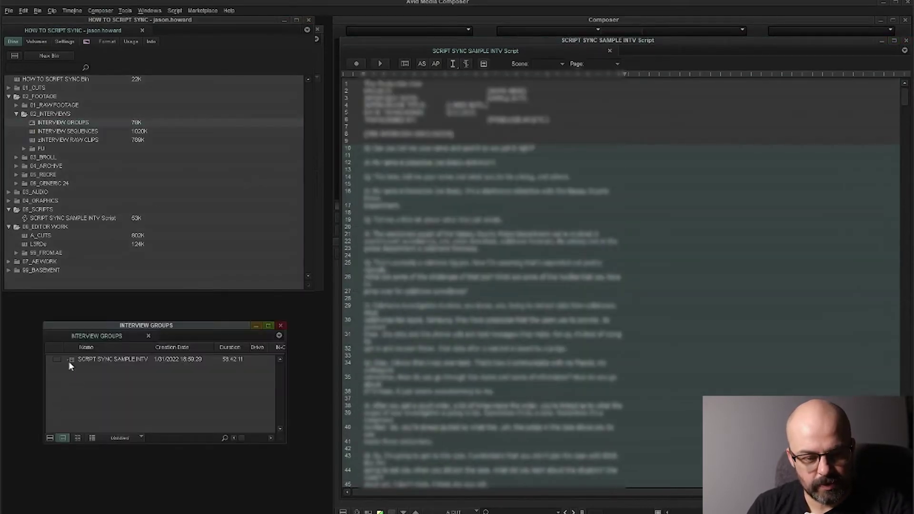
Add the SCRIPT SYNC SAMPLE INTV clip to the script as a take, select it, and open Script > ScriptSync
left_click(72, 362)
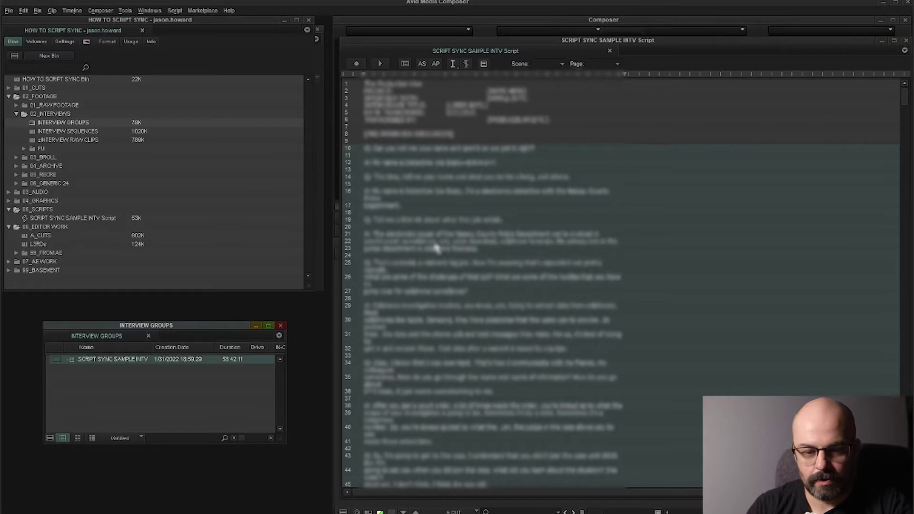
left_click(665, 160)
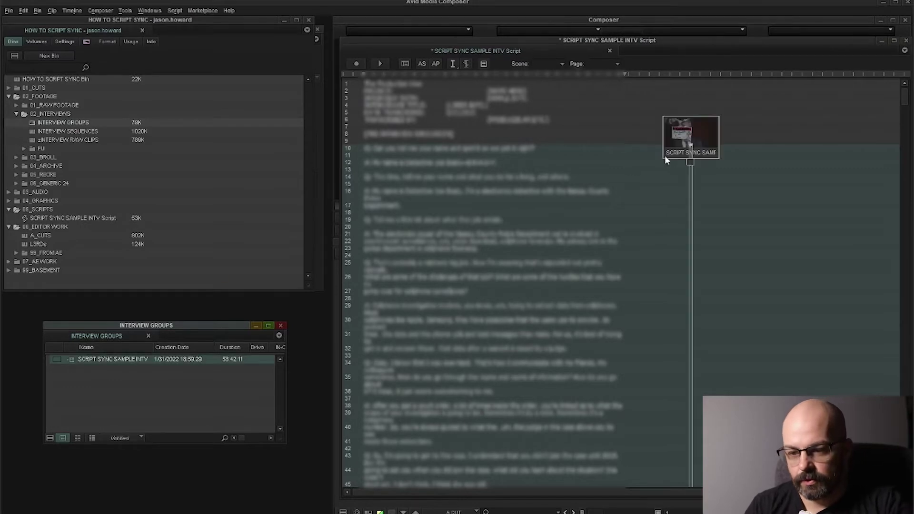
left_click(693, 188)
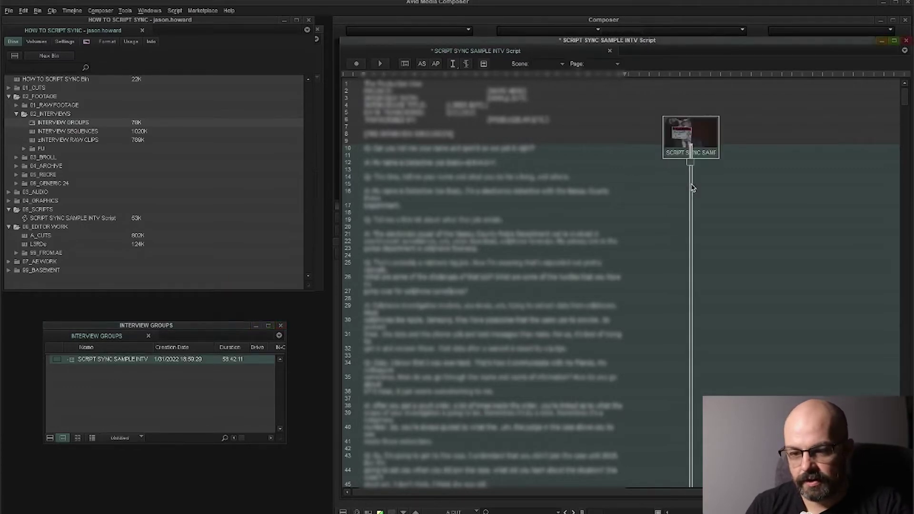
left_click(173, 11)
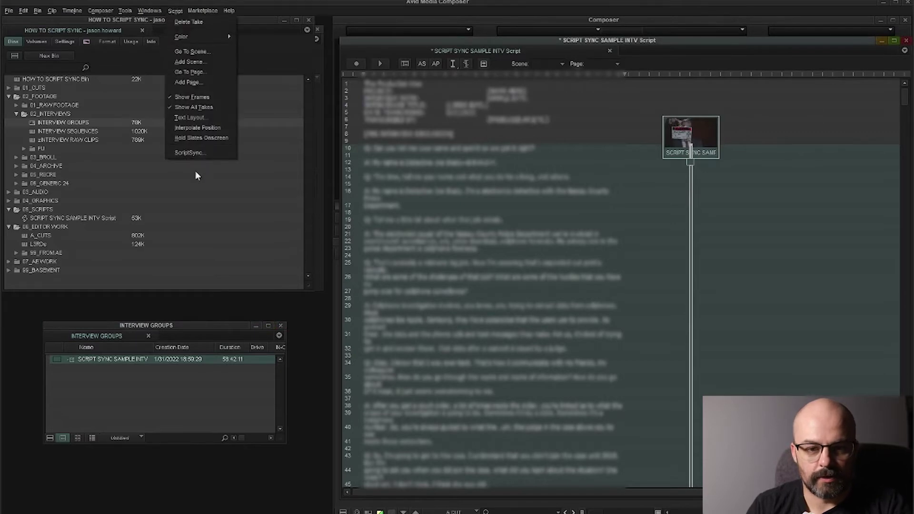
left_click(196, 152)
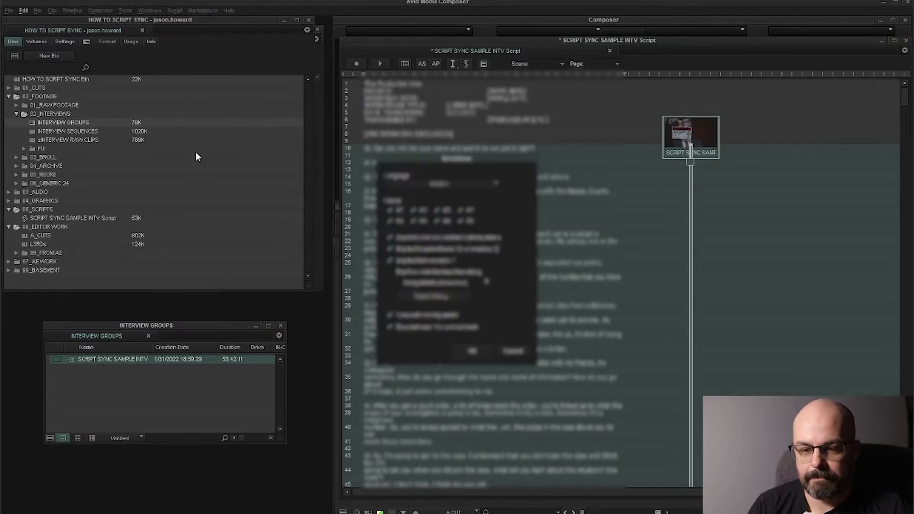
Confirm the ScriptSync dialog with OK and let the audio analysis finish
left_click(474, 352)
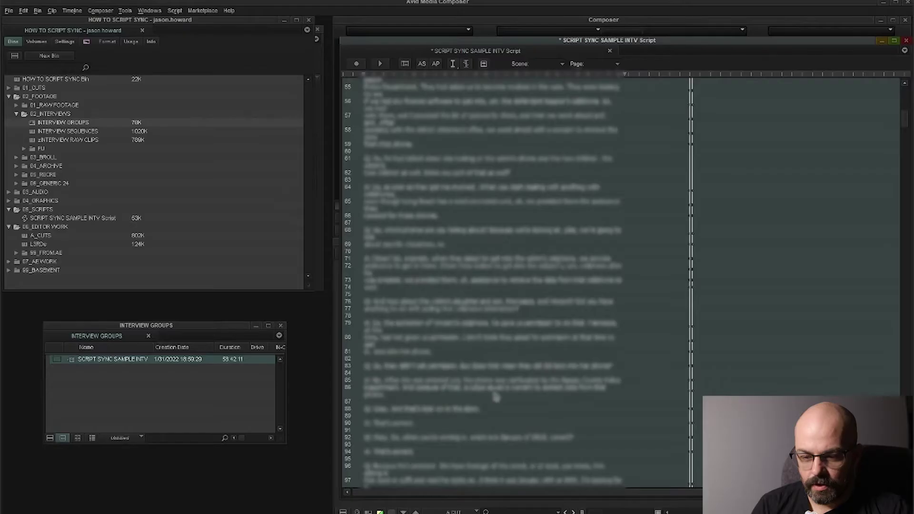
Cue the synced interview footage at script lines 150 and 454, then play it
scroll(494, 398, "down", 10)
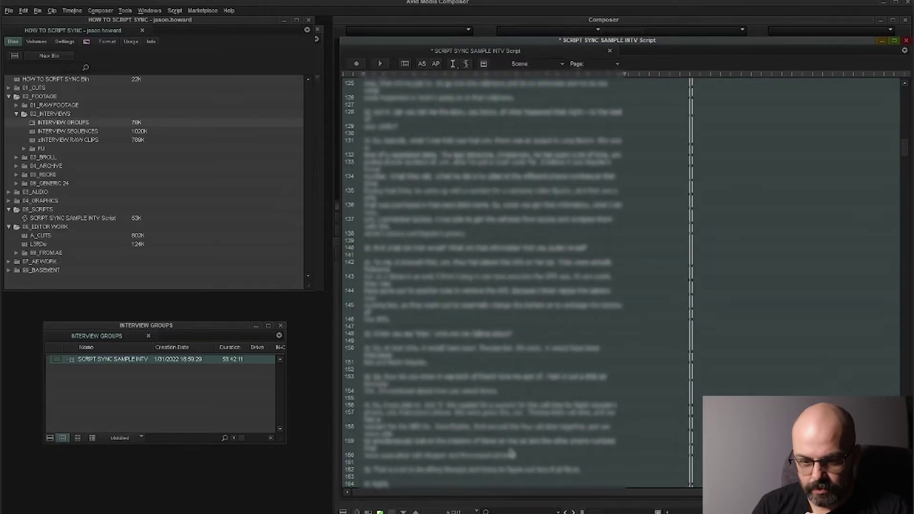
scroll(516, 454, "down", 6)
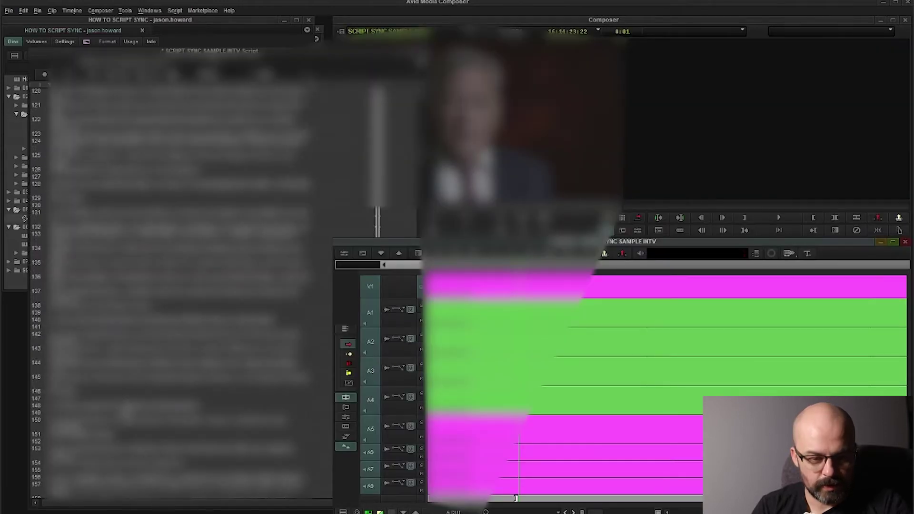
left_click(167, 421)
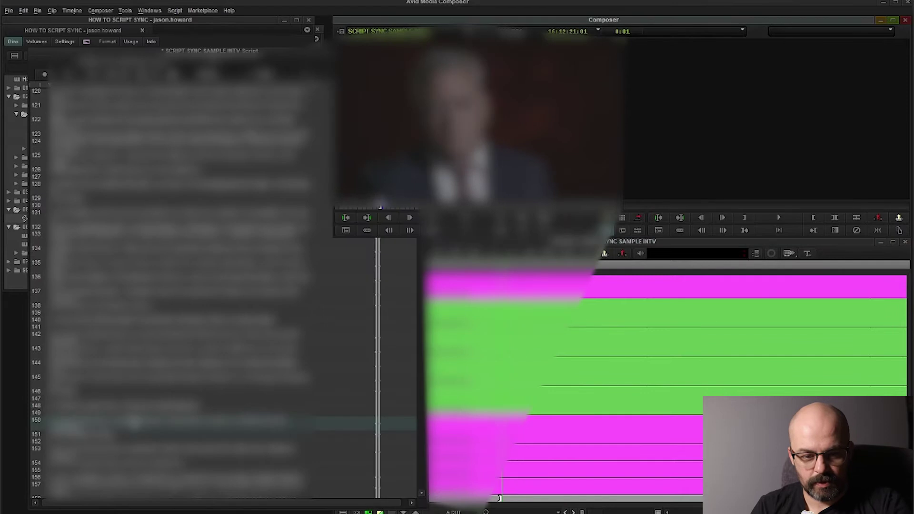
scroll(181, 285, "down", 20)
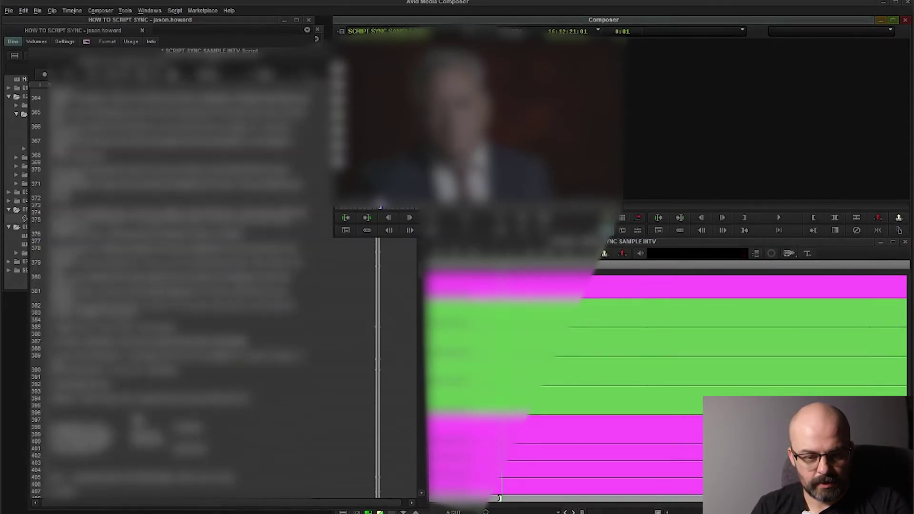
scroll(181, 285, "down", 3)
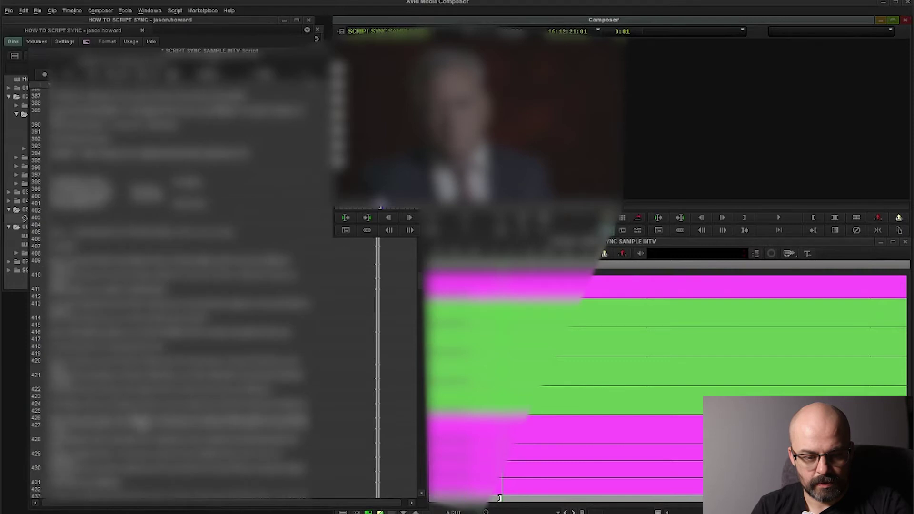
scroll(181, 286, "down", 1)
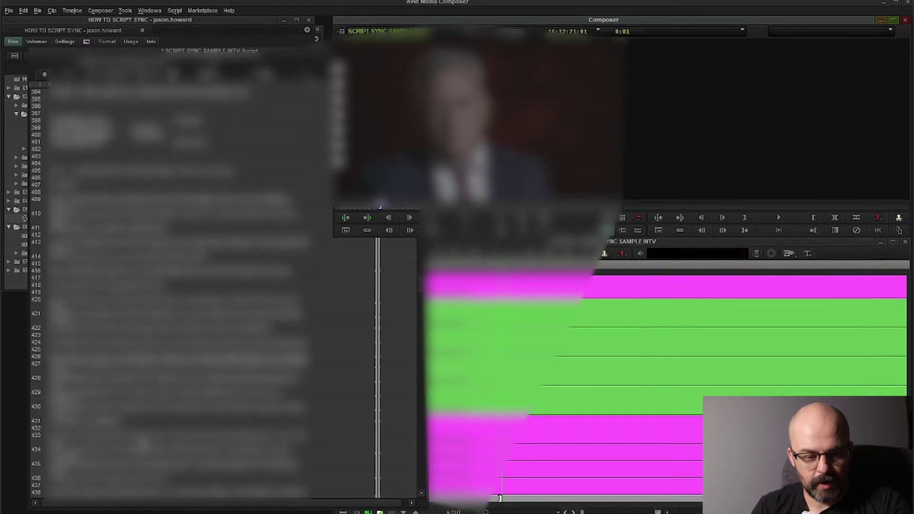
scroll(181, 285, "down", 4)
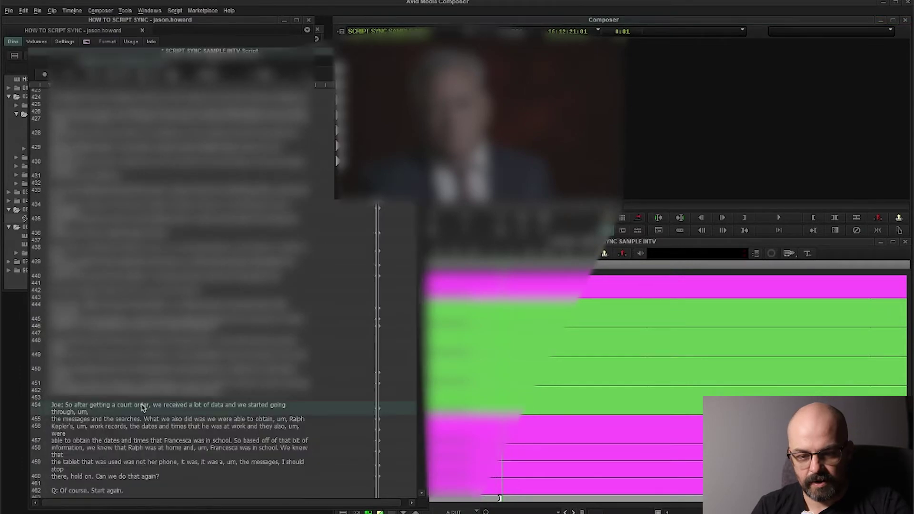
left_click(672, 284)
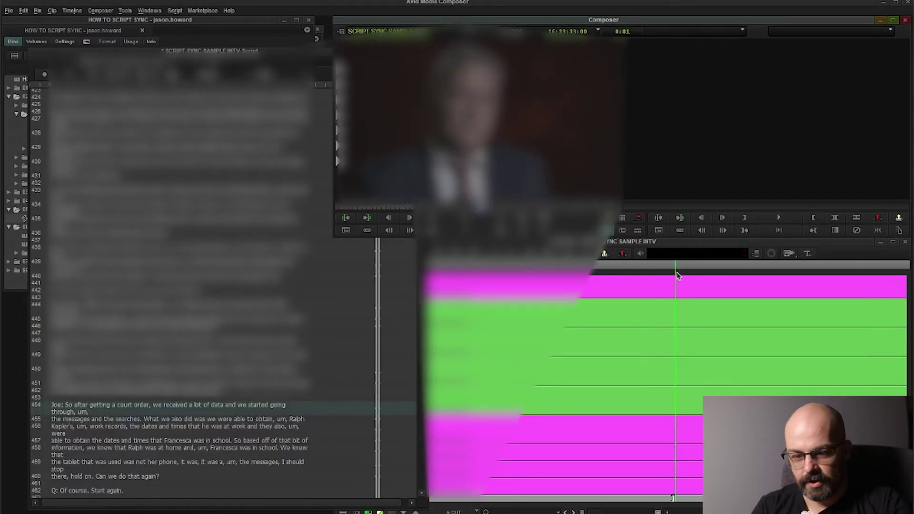
key("space")
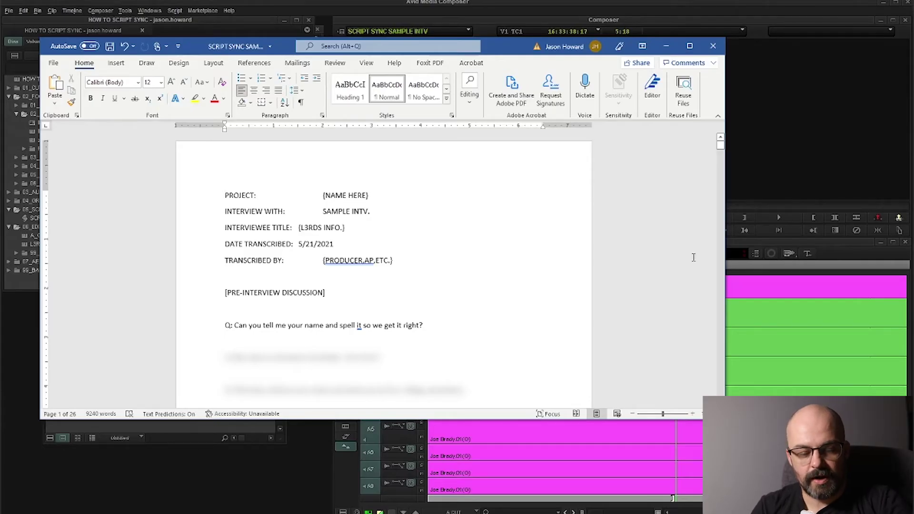
Indent the whole transcript 3 inches and save it as plain-text SCRIPT SYNC SAMPLE INTV.txt with line breaks
key("ctrl+a")
mouse_move(226, 134)
left_mouse_down()
mouse_move(334, 147)
mouse_move(370, 137)
left_mouse_up()
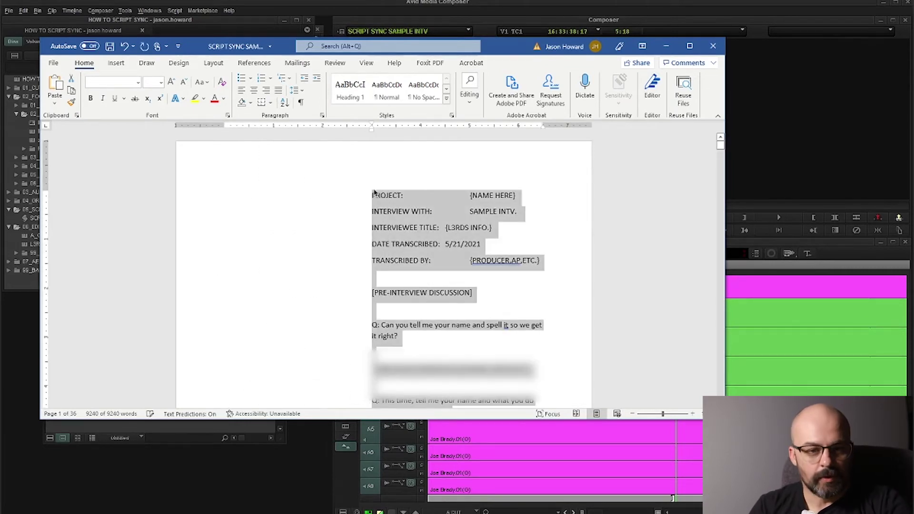
left_click(53, 62)
left_click(95, 201)
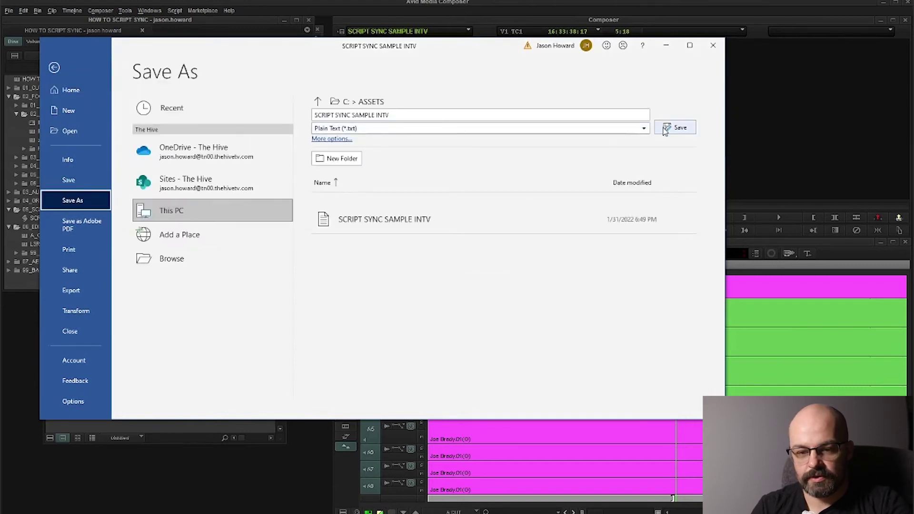
left_click(676, 128)
left_click(260, 183)
left_click(452, 307)
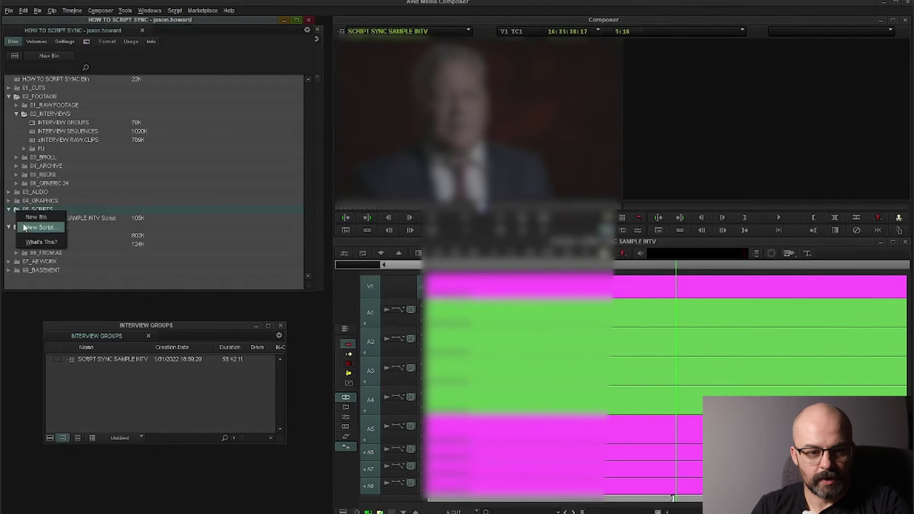
Create a new script in 05_SCRIPTS from the saved SCRIPT SYNC SAMPLE INTV.txt transcript
left_click(23, 228)
double_click(357, 201)
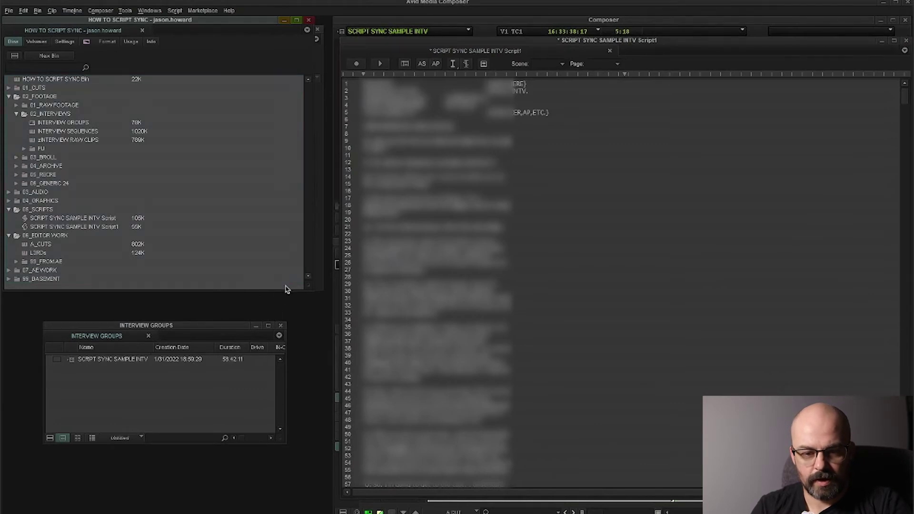
Select transcript lines 9 through 1313 and drag the SCRIPT SYNC SAMPLE INTV clip onto them
left_click(619, 142)
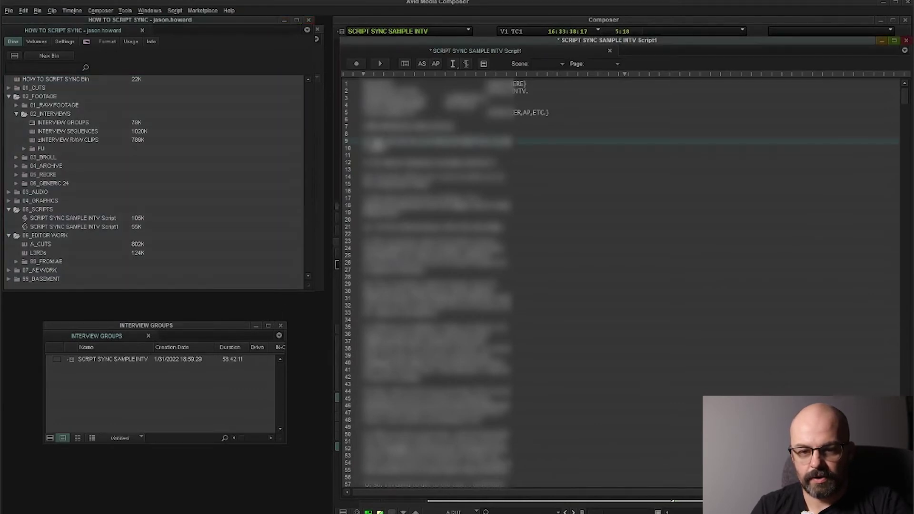
scroll(421, 161, "down", 20)
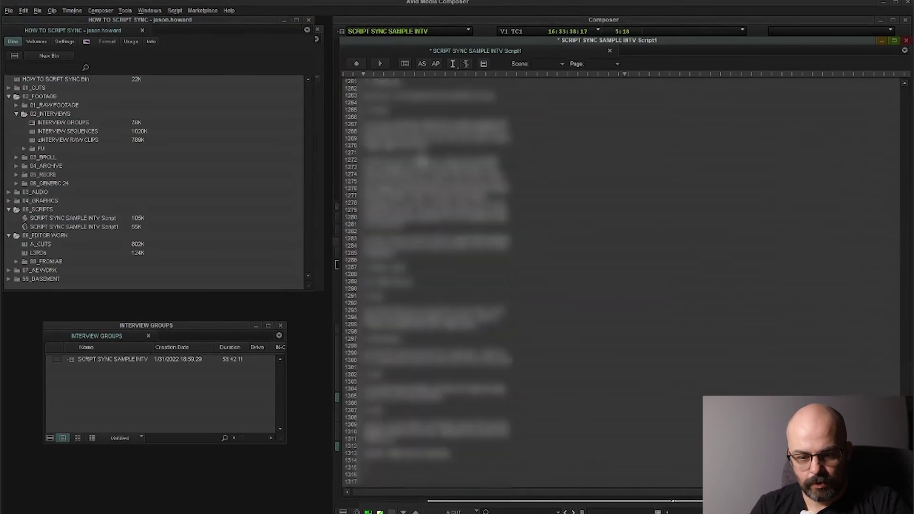
left_click(408, 457, "shift")
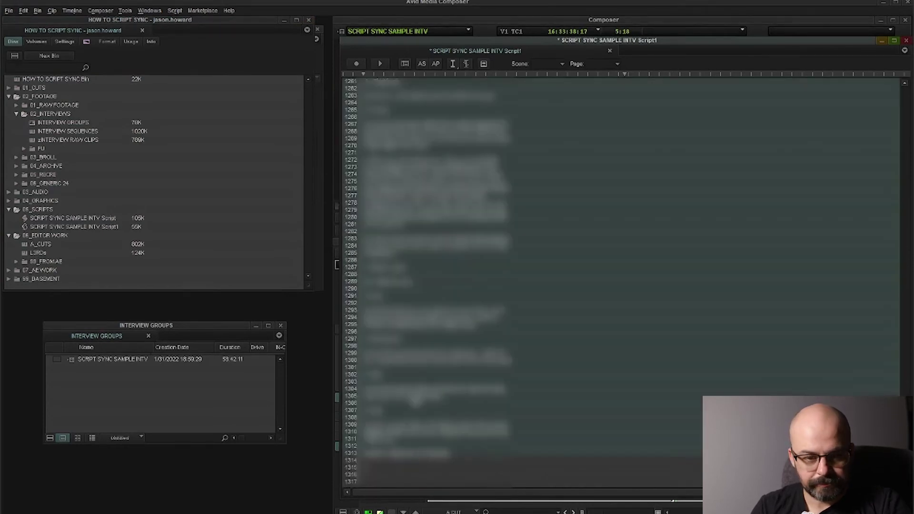
scroll(416, 401, "up", 20)
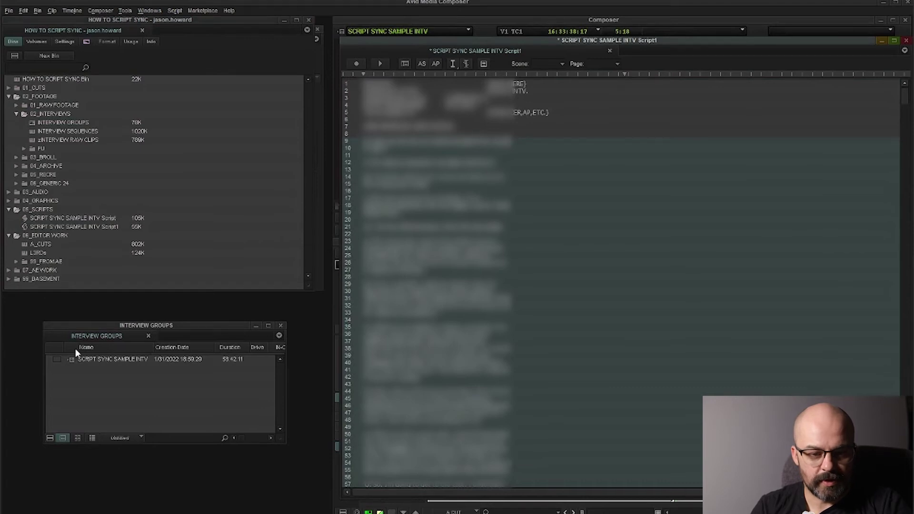
left_click(73, 361)
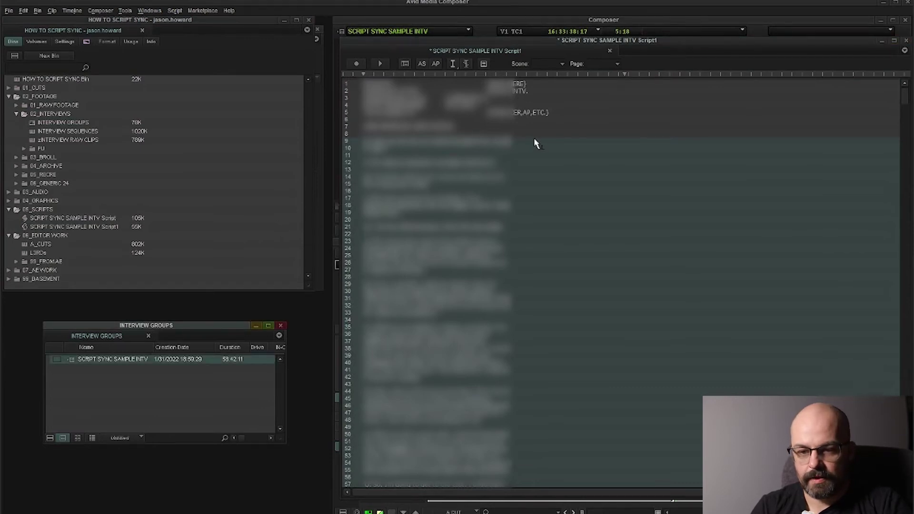
left_click_drag(534, 142, 538, 144)
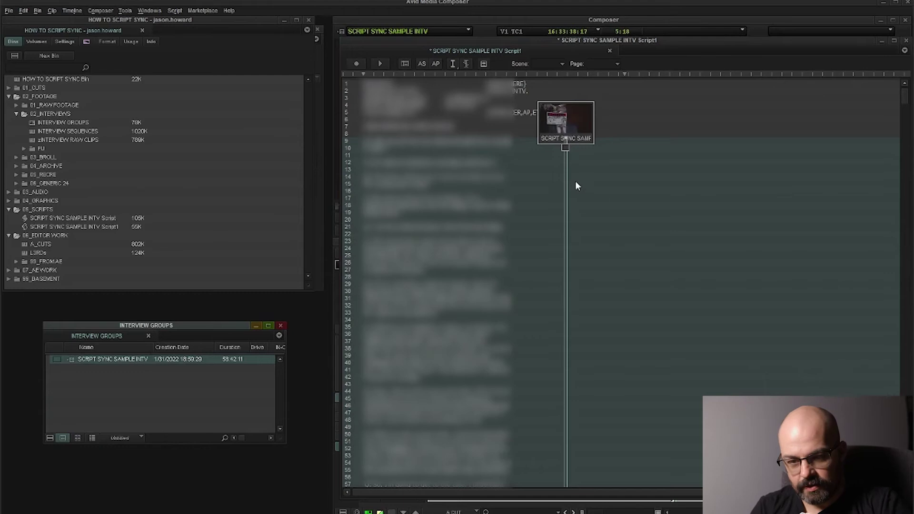
left_click_drag(566, 190, 568, 191)
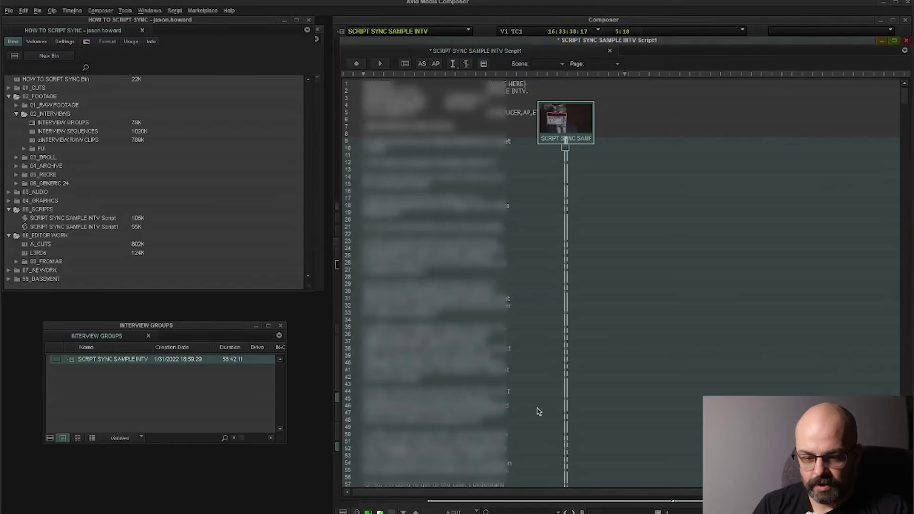
scroll(538, 411, "down", 6)
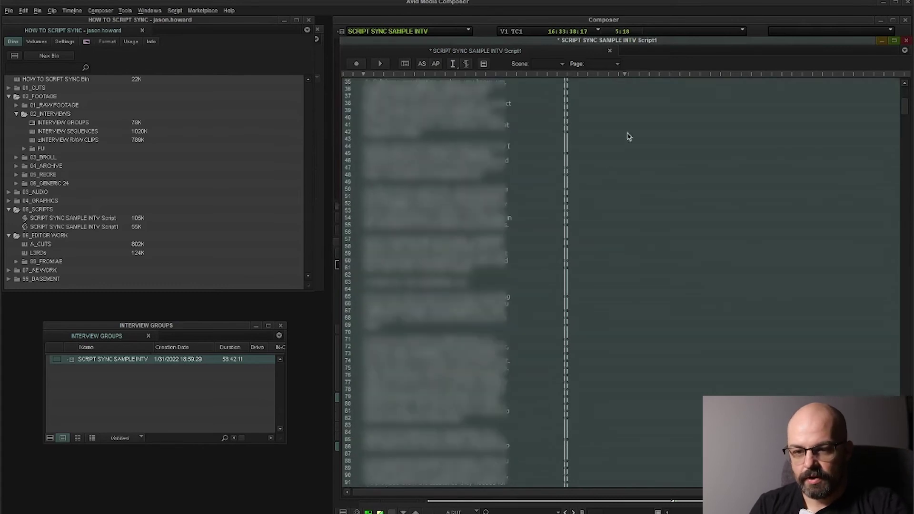
Move the script window left and narrow it so the Composer monitors and Timeline show
left_click_drag(856, 43, 704, 45)
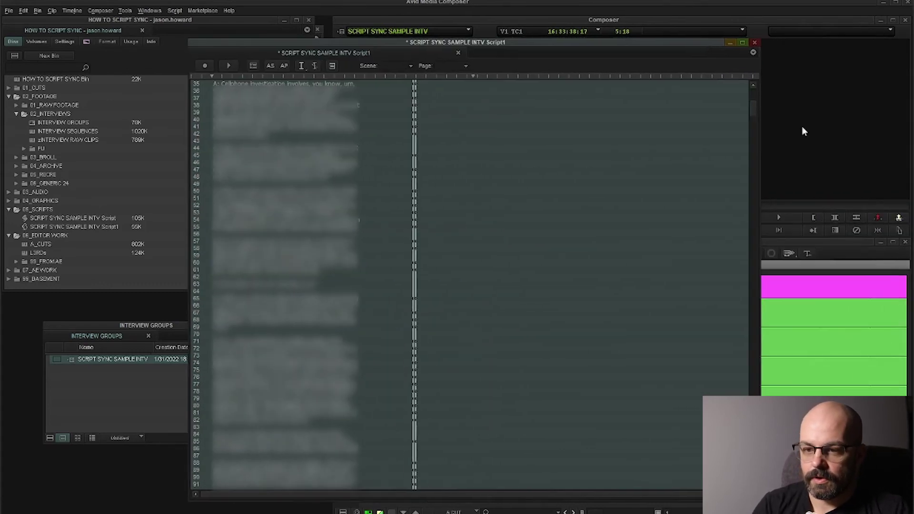
left_click(762, 138)
left_click(752, 274)
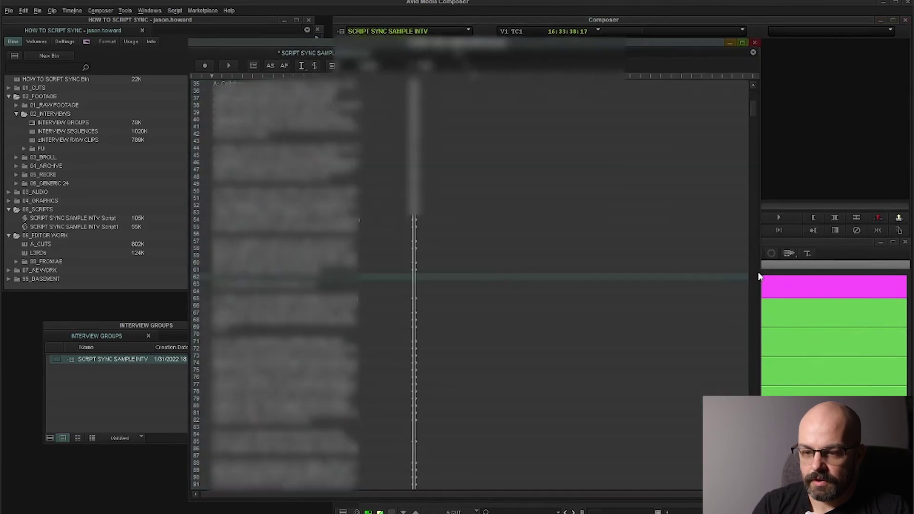
left_click_drag(759, 273, 473, 275)
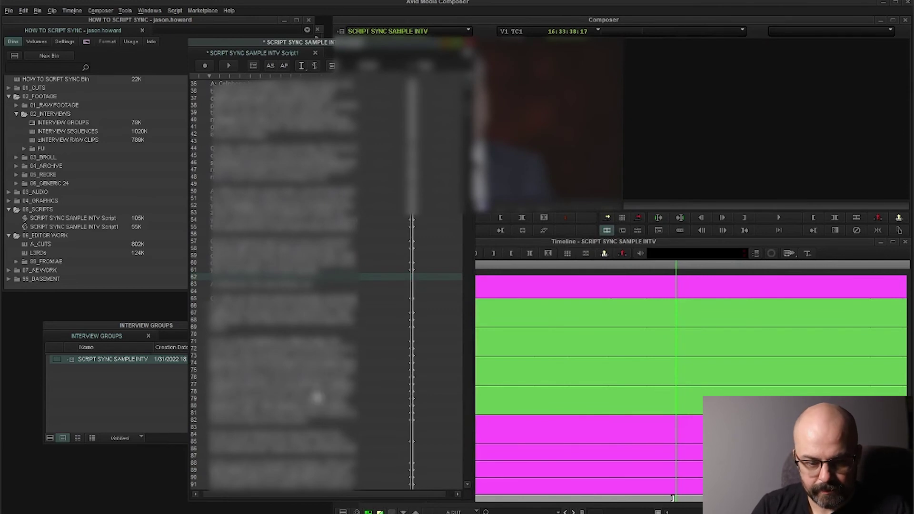
scroll(318, 397, "down", 10)
scroll(318, 398, "down", 5)
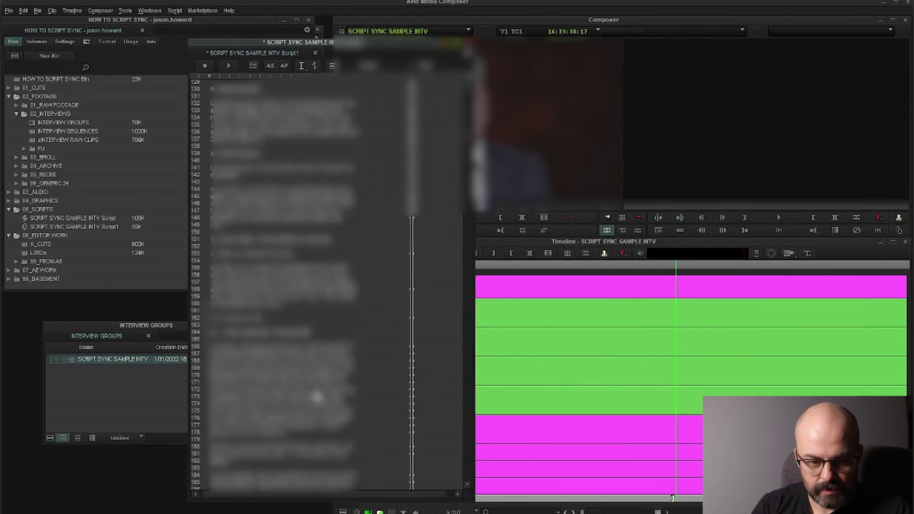
scroll(317, 397, "down", 20)
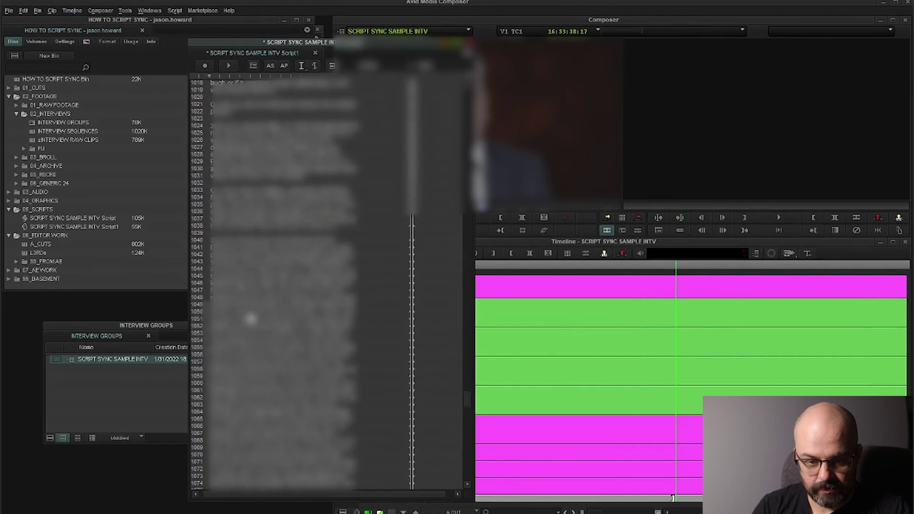
scroll(251, 316, "down", 3)
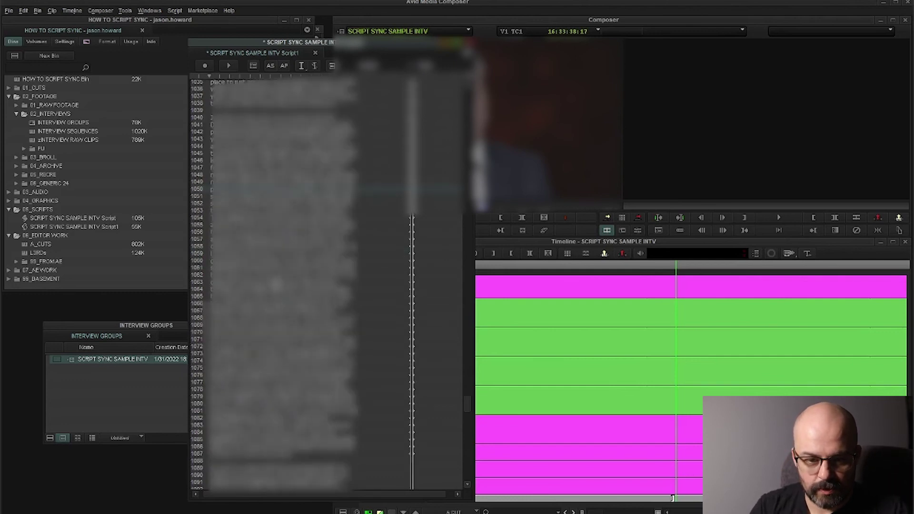
Play and stop the interview footage cued from transcript lines 1063 and 1079
left_click(275, 281)
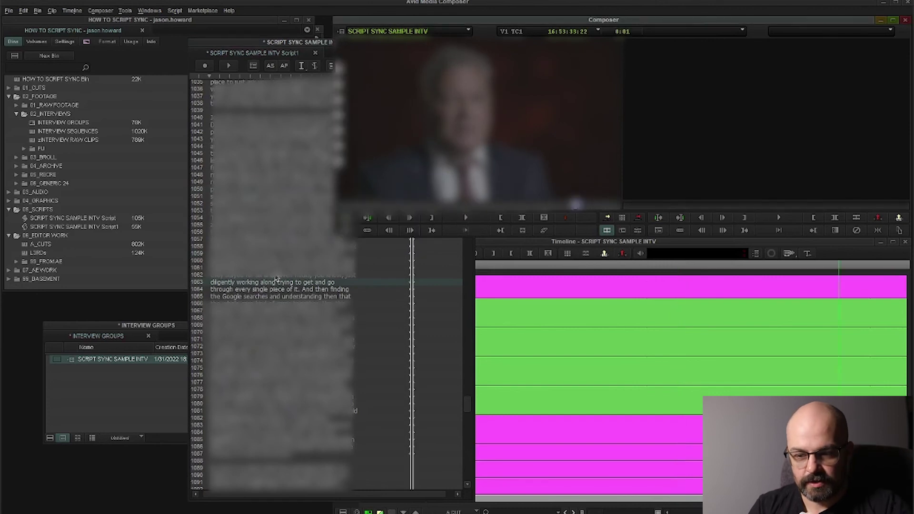
key("space")
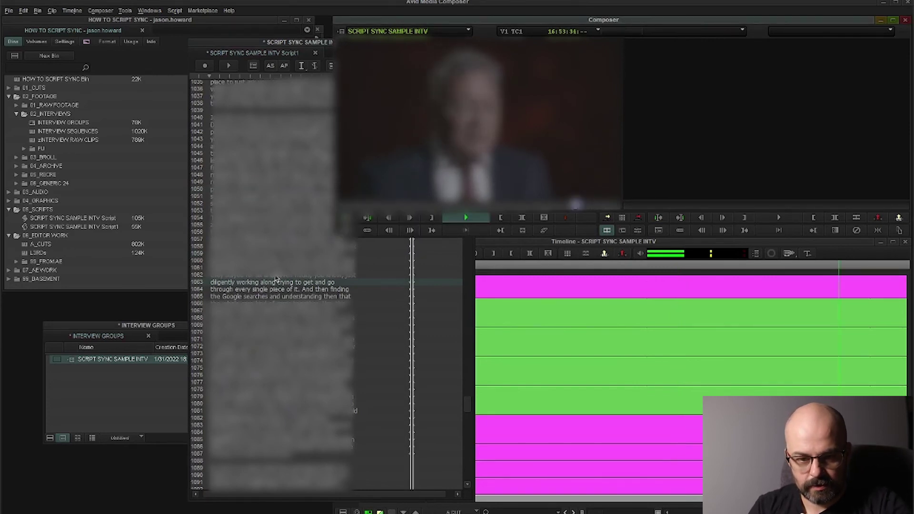
key("space")
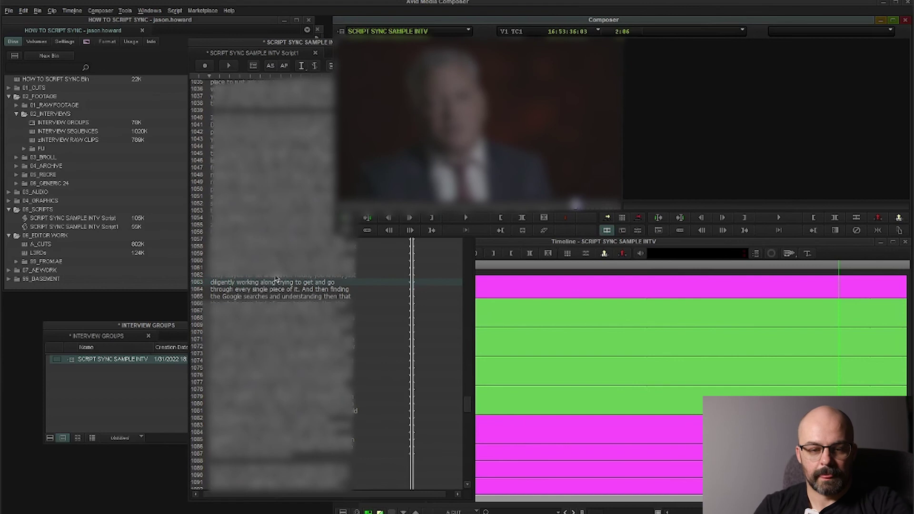
scroll(272, 286, "down", 3)
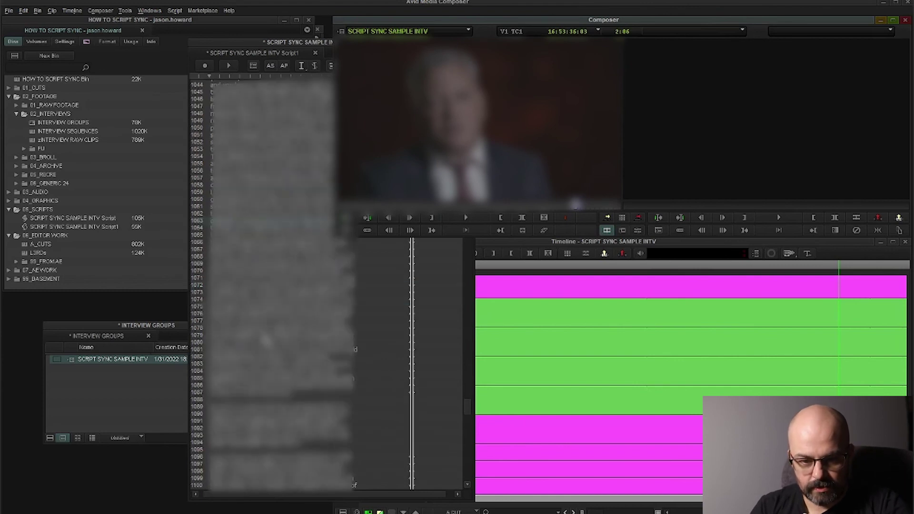
left_click(266, 339)
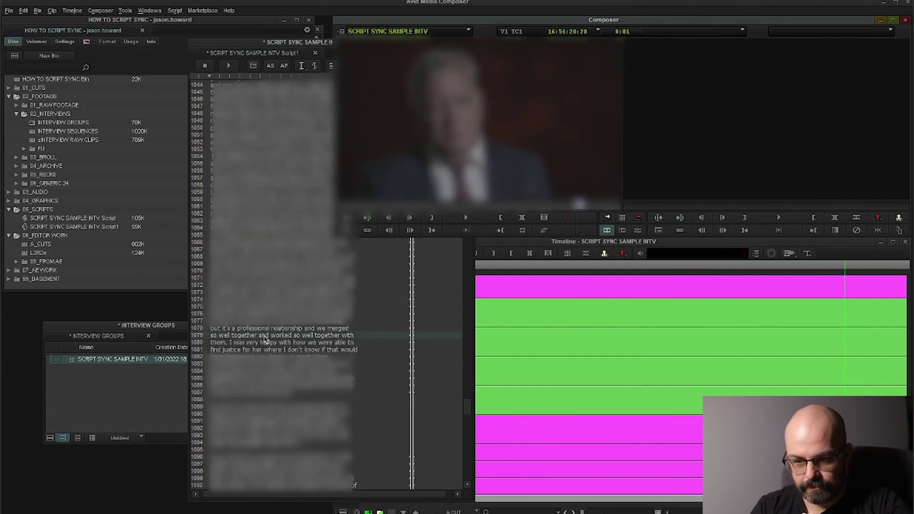
key("space")
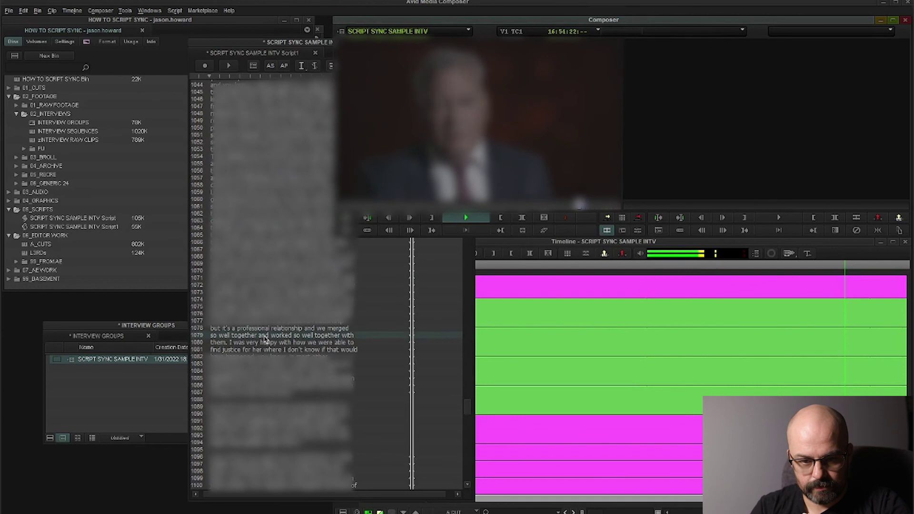
key("space")
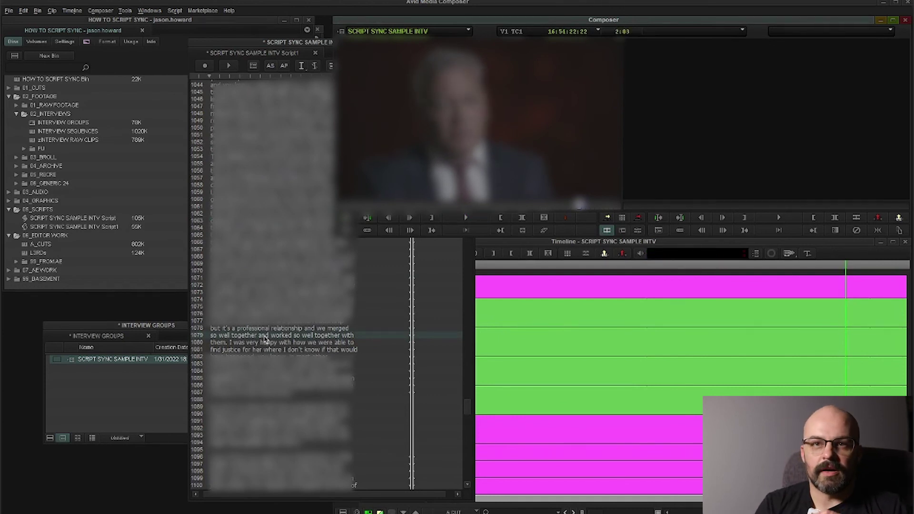